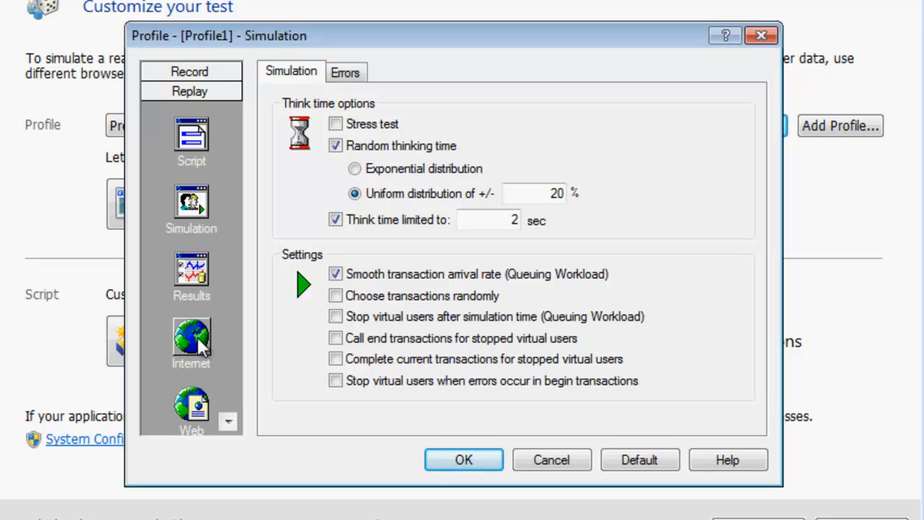
- Set the user tolerance level in Profile1's web simulation settings to Average user and apply the settings
click(196, 347)
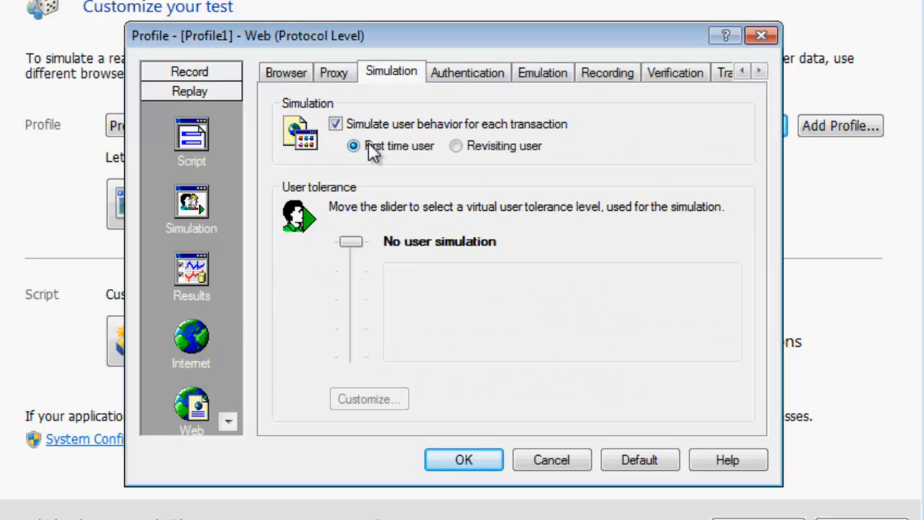
drag(347, 244, 356, 309)
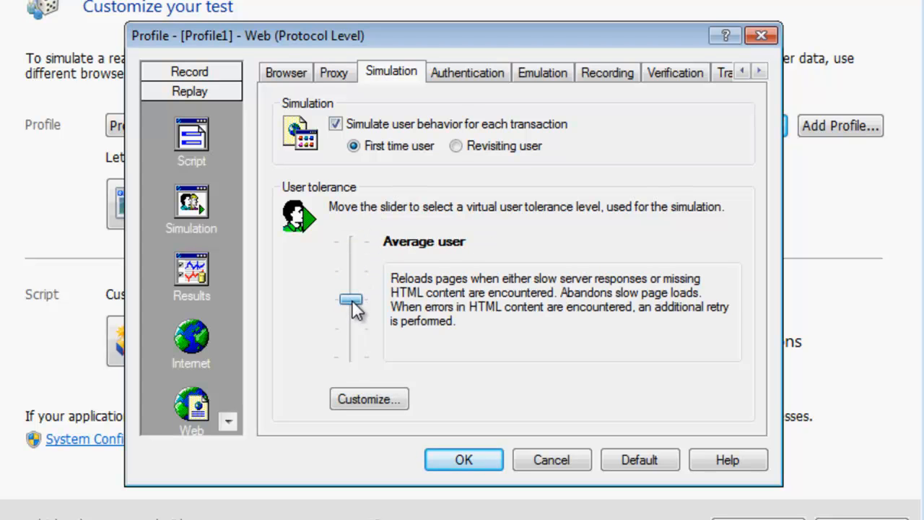
click(470, 460)
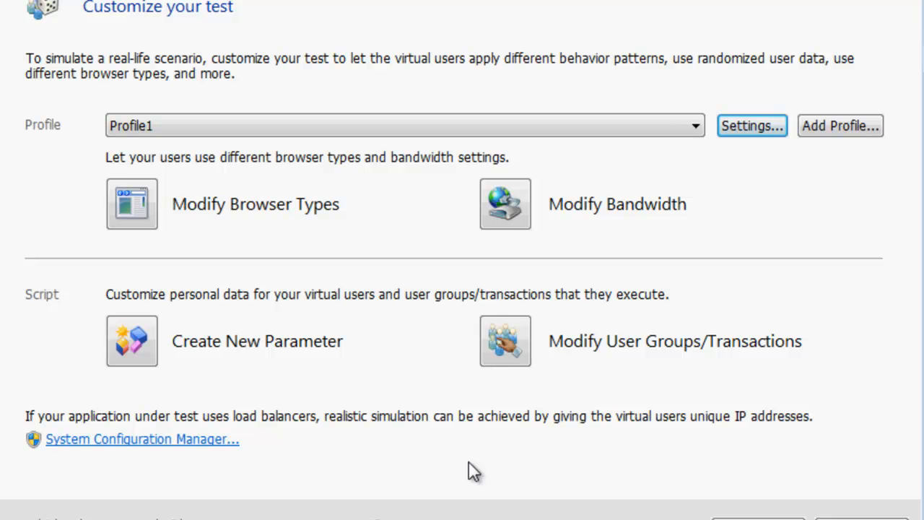
- Add a new profile named FireFox and set its browser type to Mozilla Firefox 4.0
click(841, 127)
text(FireFox)
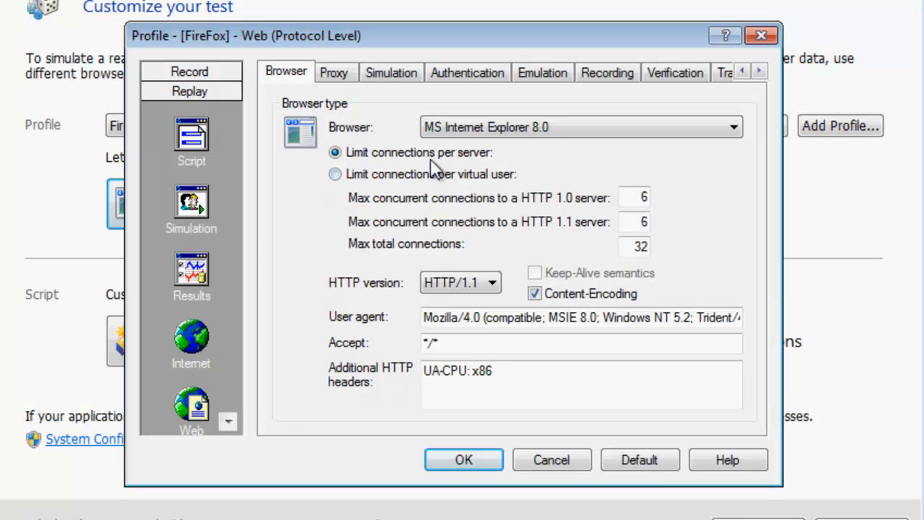
click(482, 127)
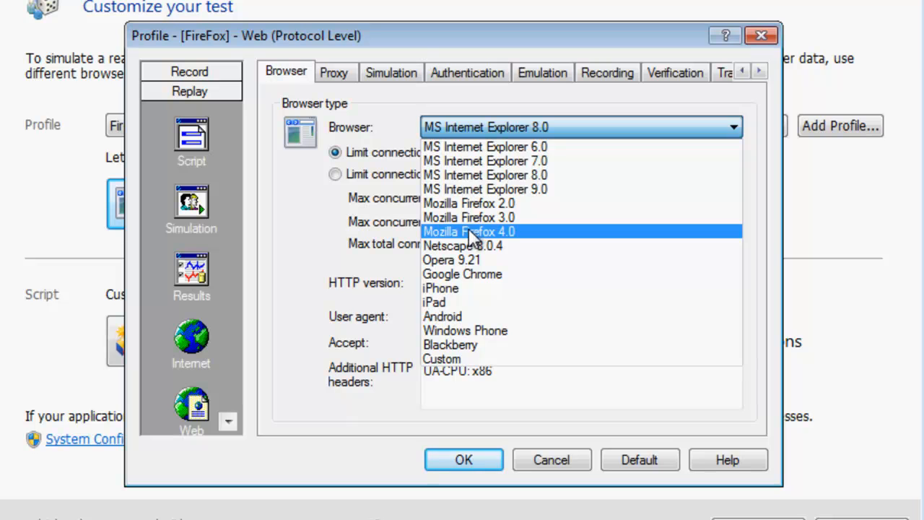
click(468, 231)
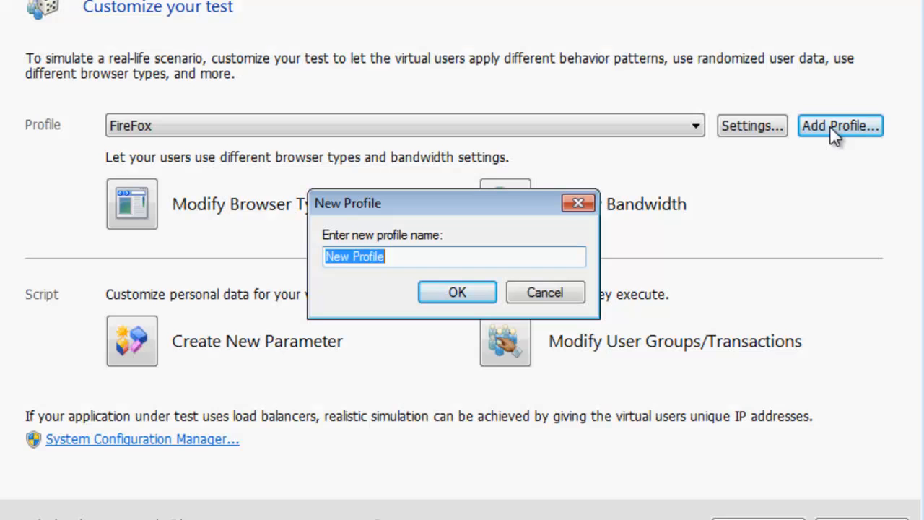
- Add a new profile named iPhone and set its browser type to iPhone
text(iPhone)
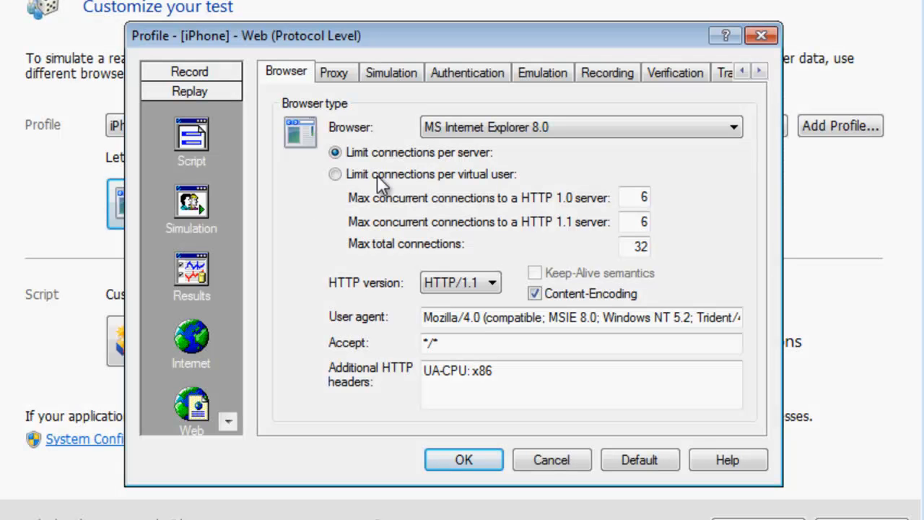
click(491, 124)
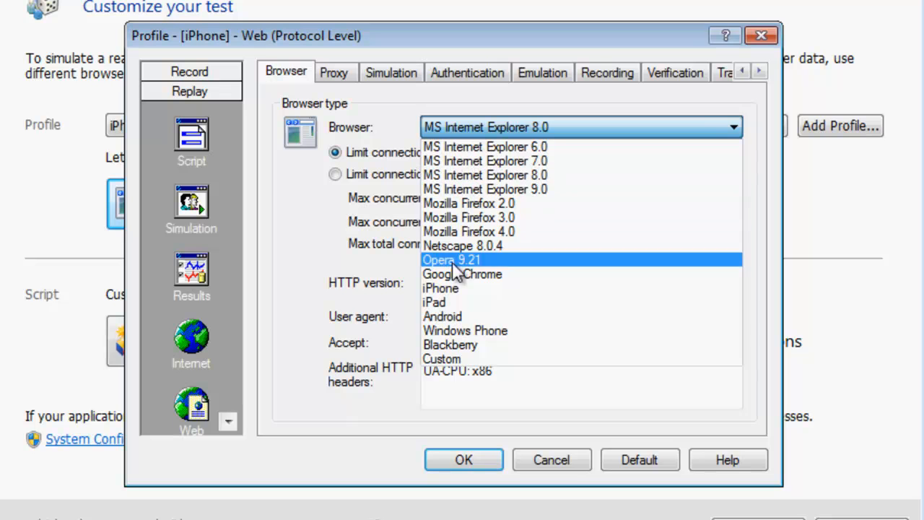
click(450, 282)
- Set the iPhone profile's bandwidth to HSDPA with a downstream rate of 7200 kbit/sec and apply the settings
click(184, 337)
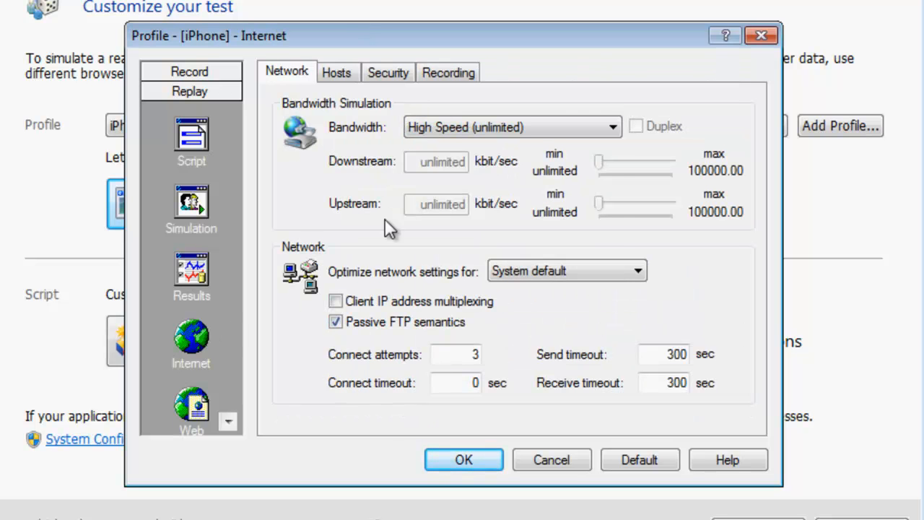
click(470, 132)
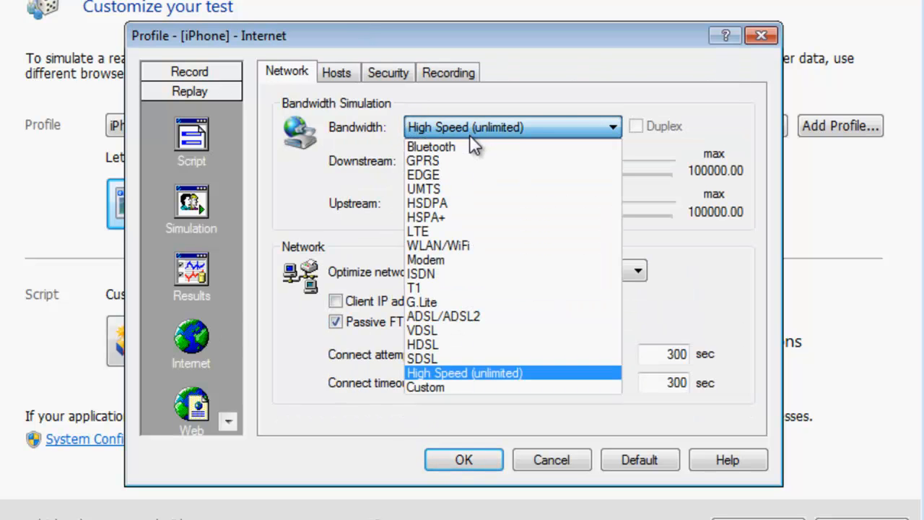
click(448, 203)
drag(636, 170, 665, 169)
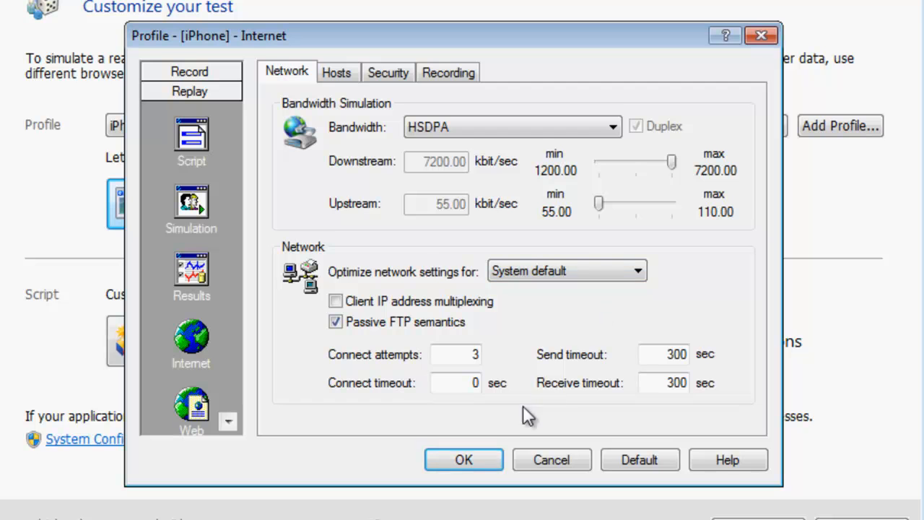
click(480, 456)
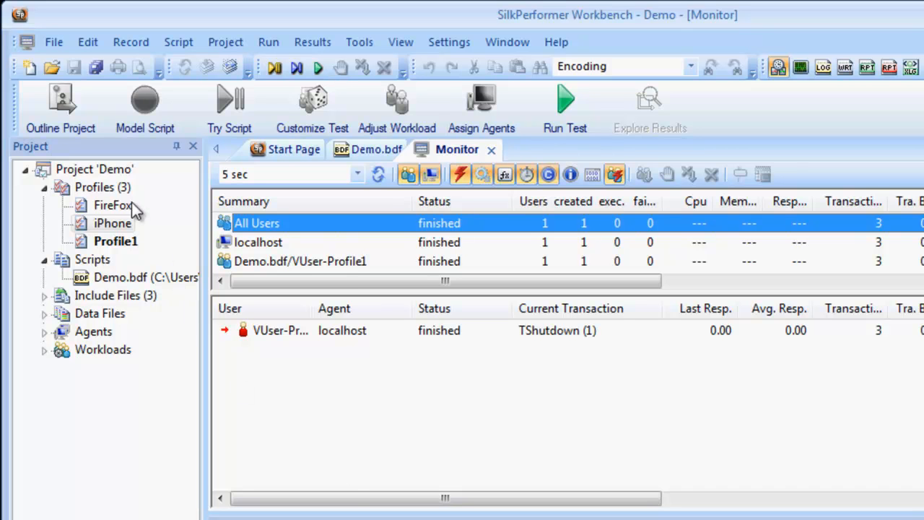
- Rename Profile1 in the project to Internet Explorer8
click(132, 247)
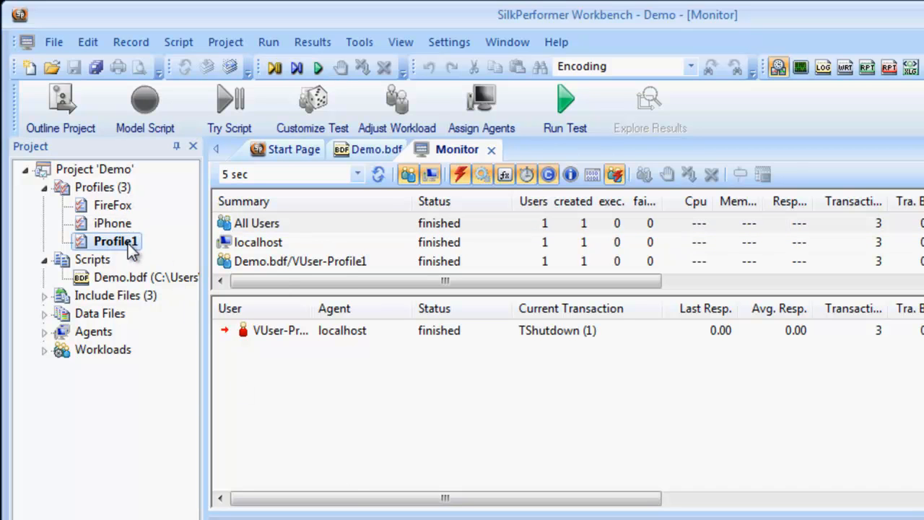
right_click(132, 249)
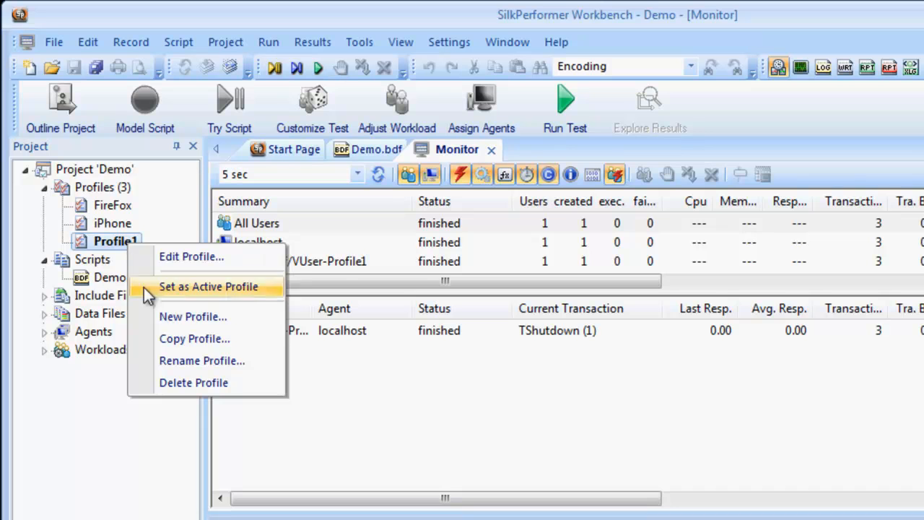
click(176, 360)
text(Internet Explorer8)
key(Return)
- Copy the Internet Explorer8 profile as a new profile named Chrome
right_click(123, 244)
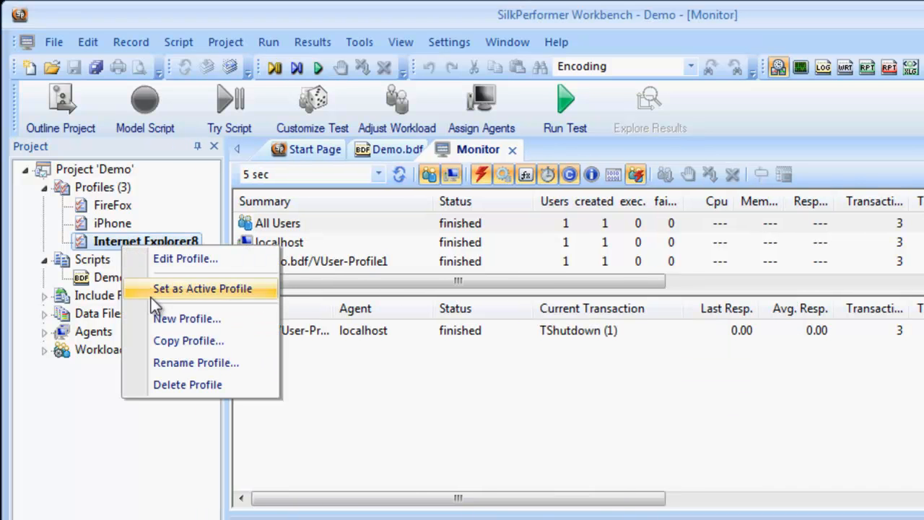
click(173, 343)
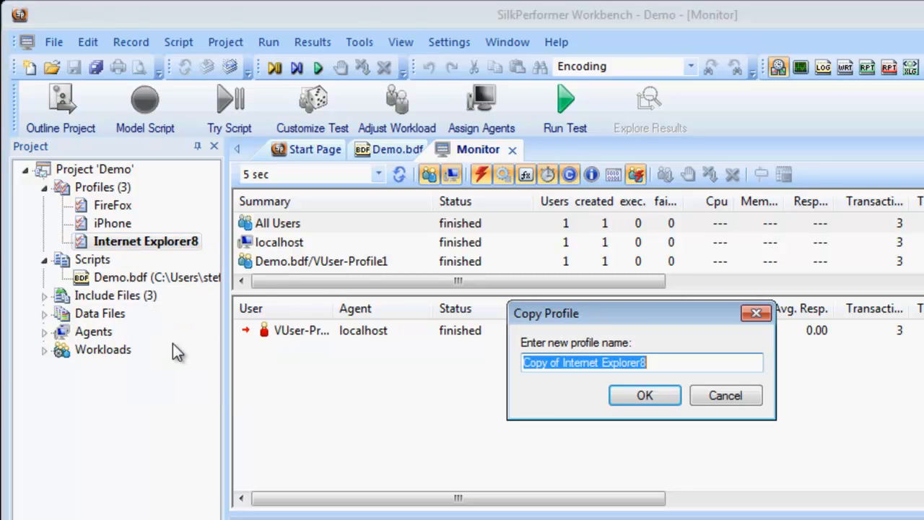
text(Chrome)
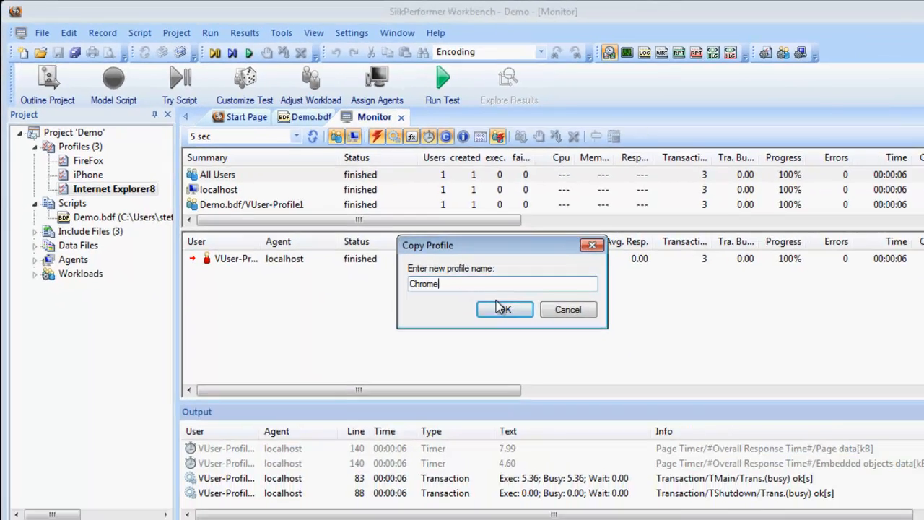
click(645, 395)
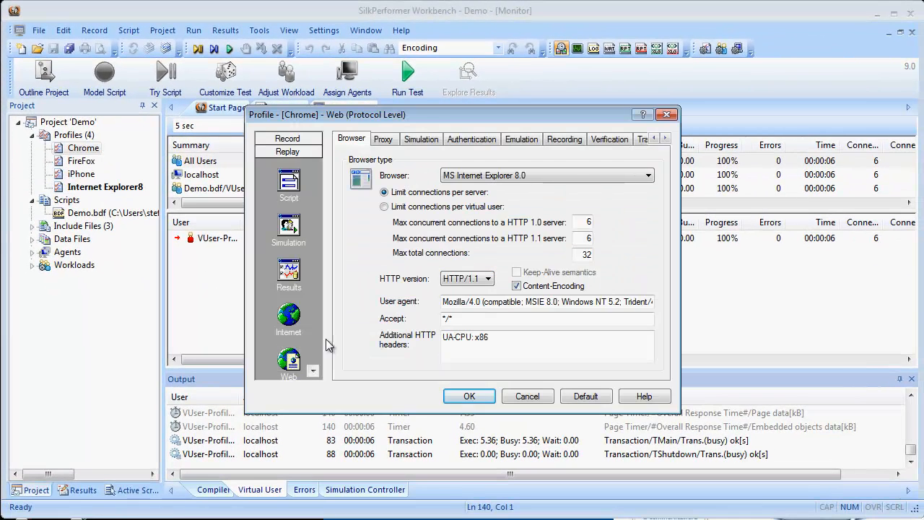
- Set the Chrome profile's browser type to Google Chrome and open its bandwidth choices
click(522, 179)
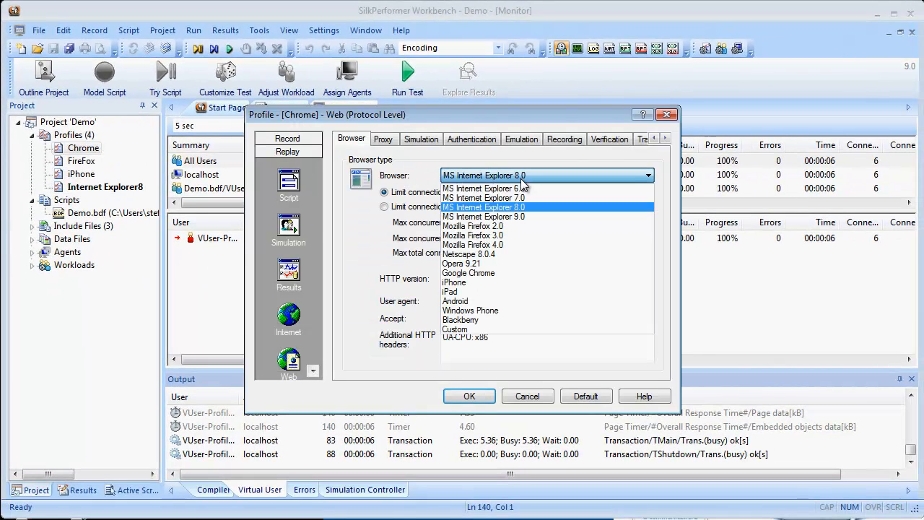
click(471, 274)
click(289, 319)
click(508, 178)
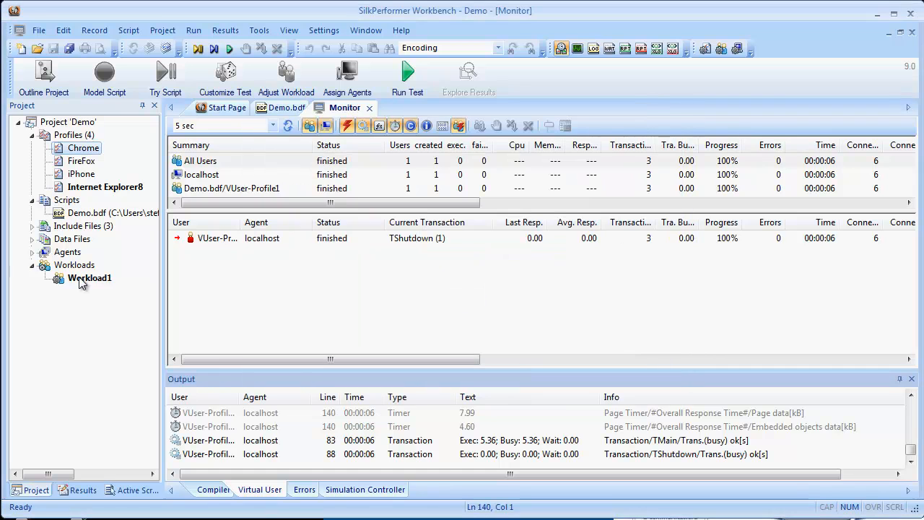
- Add a user type to Workload1 that combines Demo.bdf, the VUser group and the Chrome profile
right_click(86, 281)
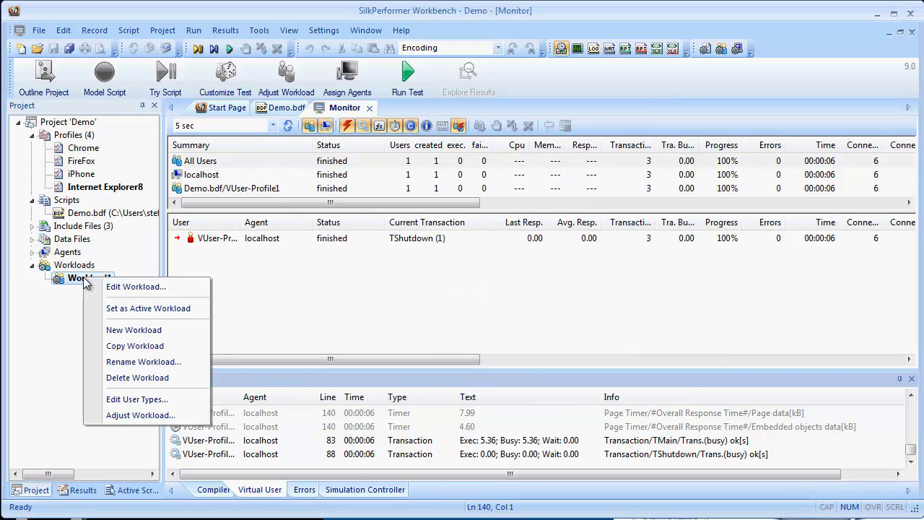
click(141, 401)
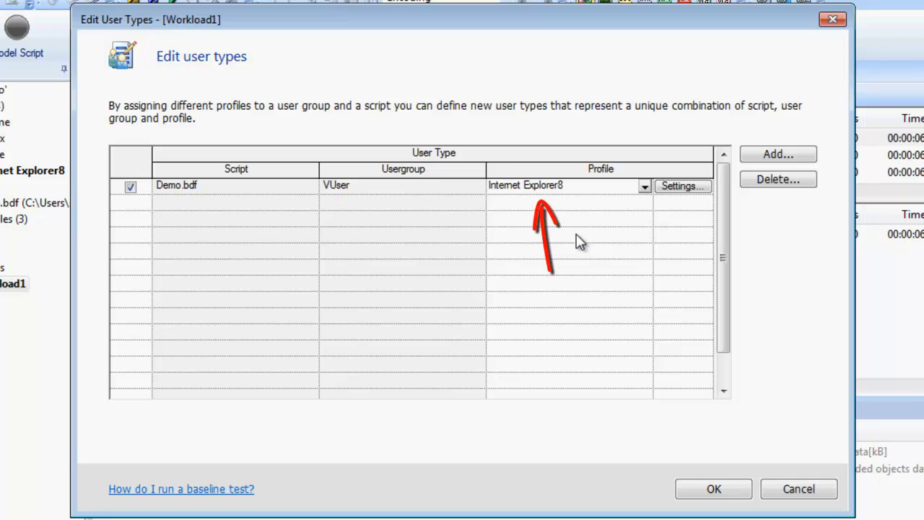
click(807, 160)
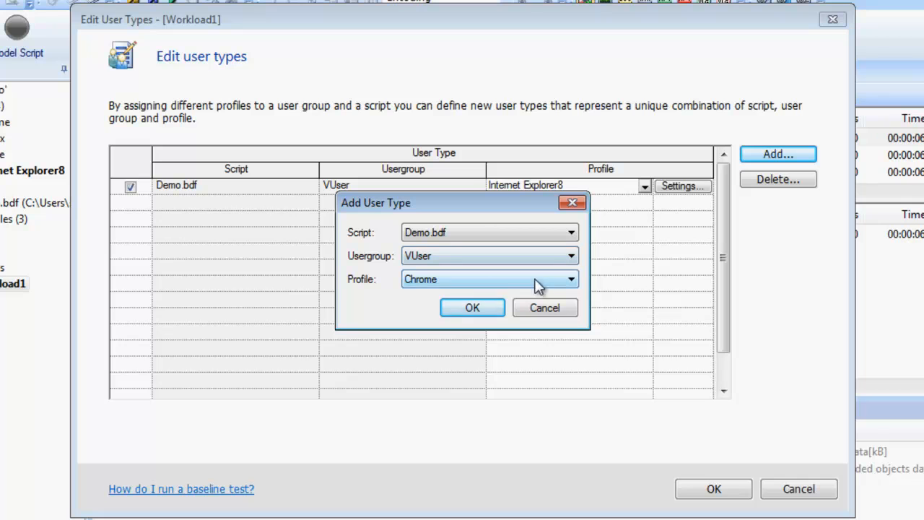
click(572, 282)
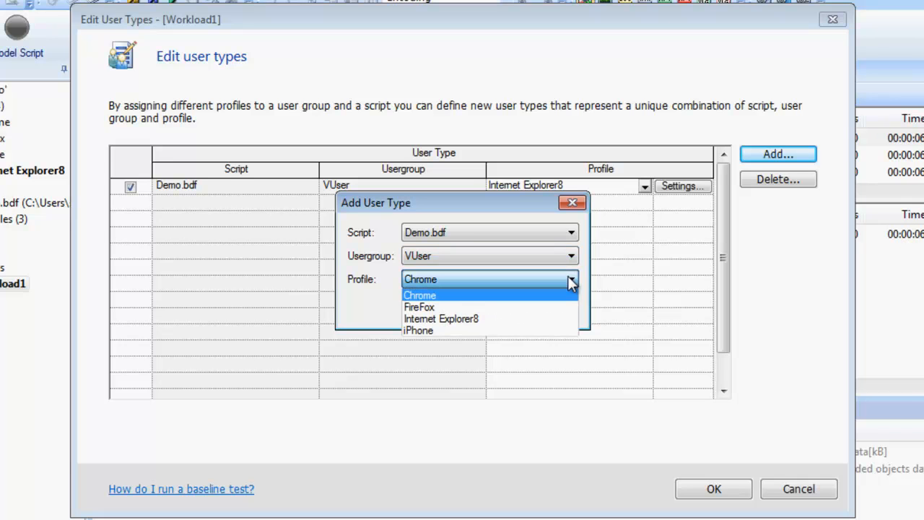
click(571, 282)
click(454, 311)
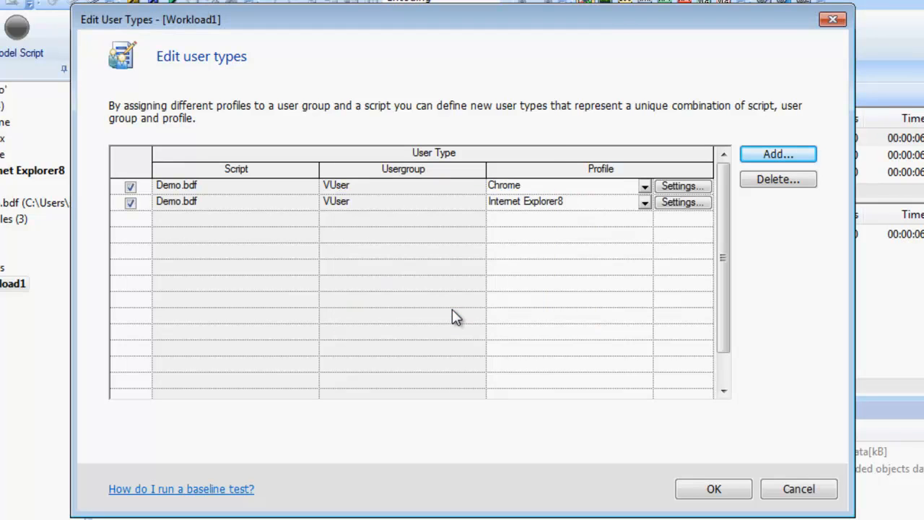
- Add two more Demo.bdf VUser user types with the FireFox and iPhone profiles and apply them to Workload1
click(779, 158)
click(571, 279)
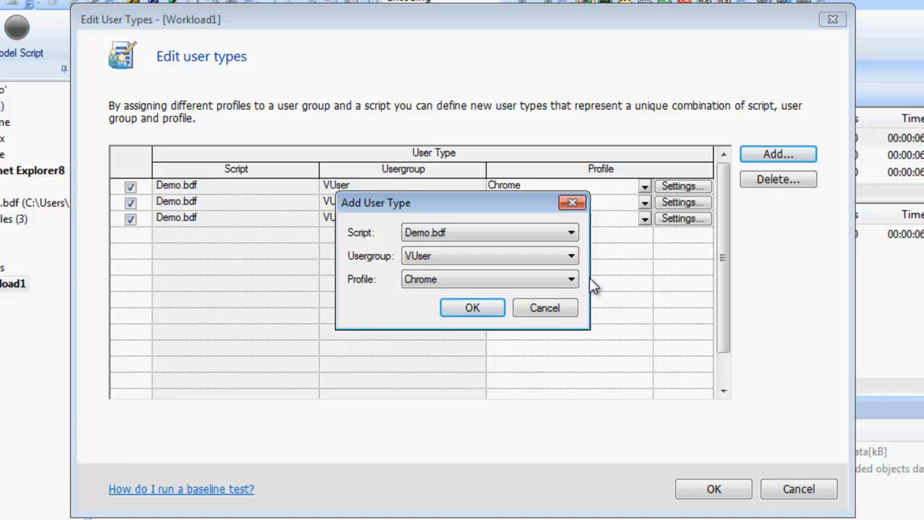
click(570, 280)
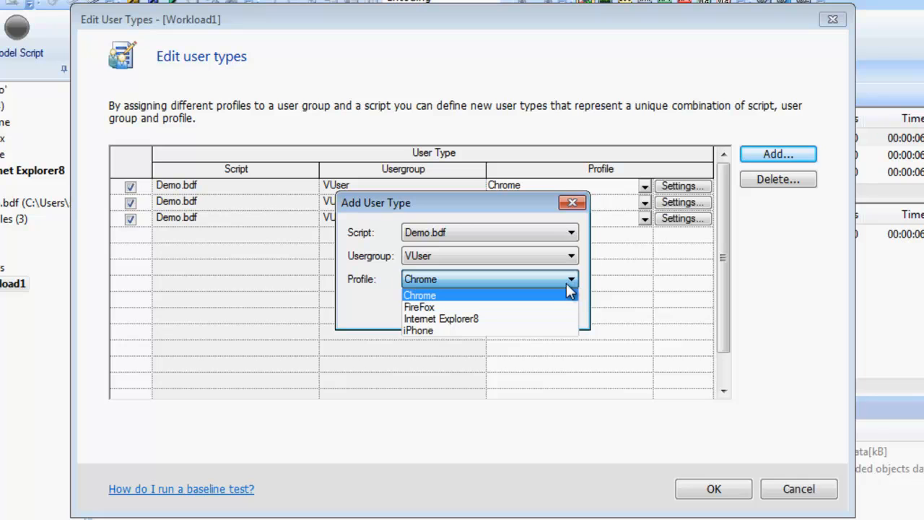
click(495, 329)
click(480, 310)
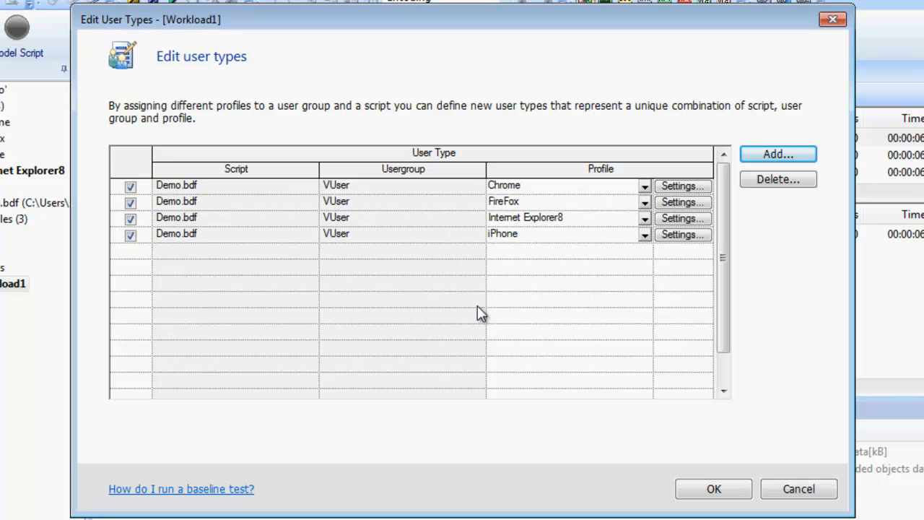
click(712, 489)
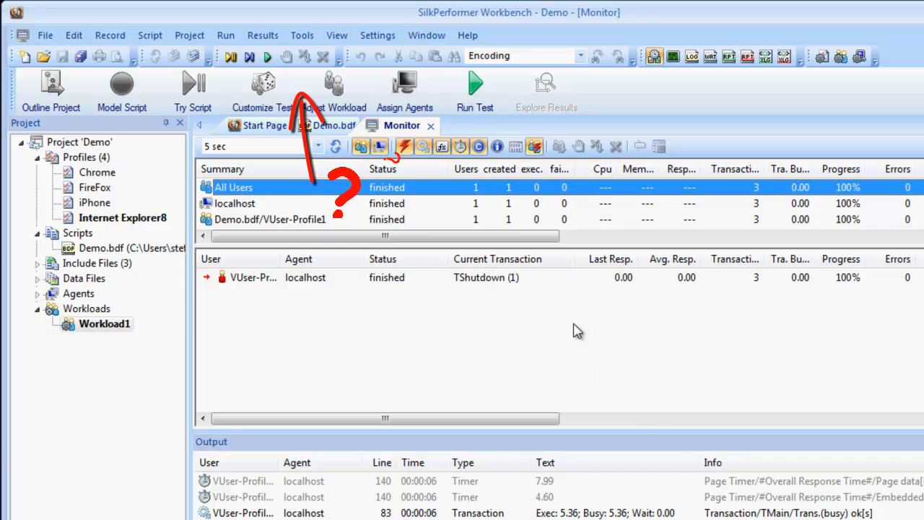
- Turn off the simple workflow option in the Workbench workspace system settings and apply the change
click(860, 58)
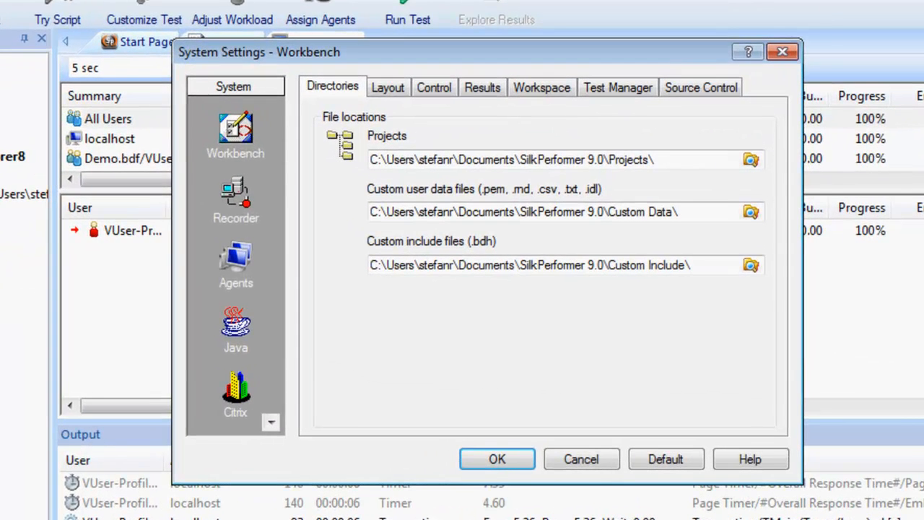
click(519, 98)
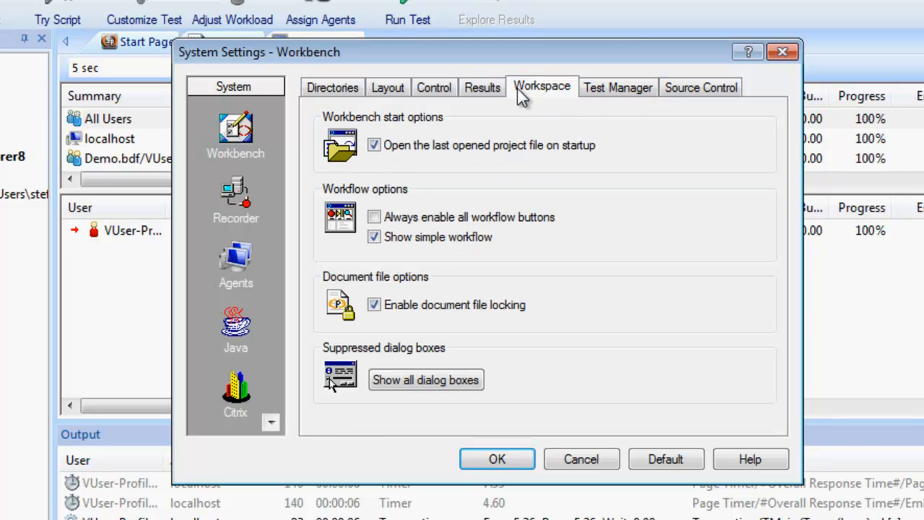
click(439, 240)
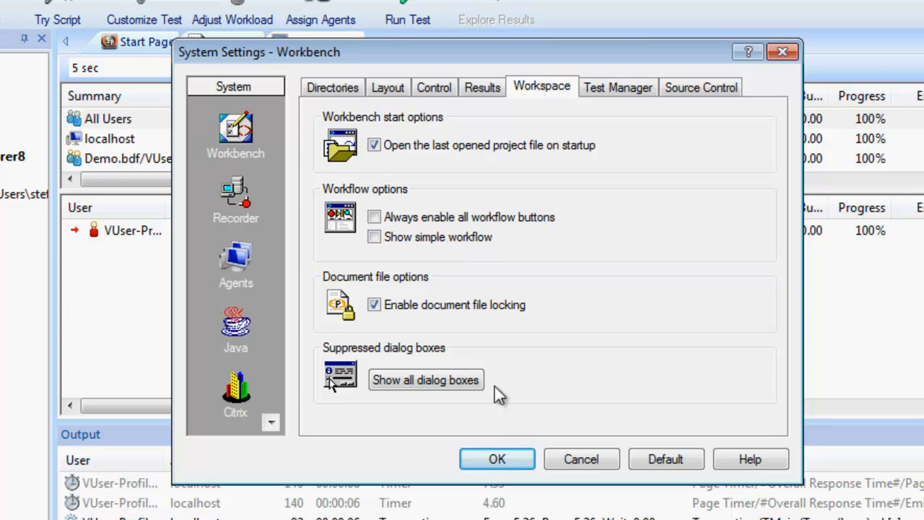
click(498, 458)
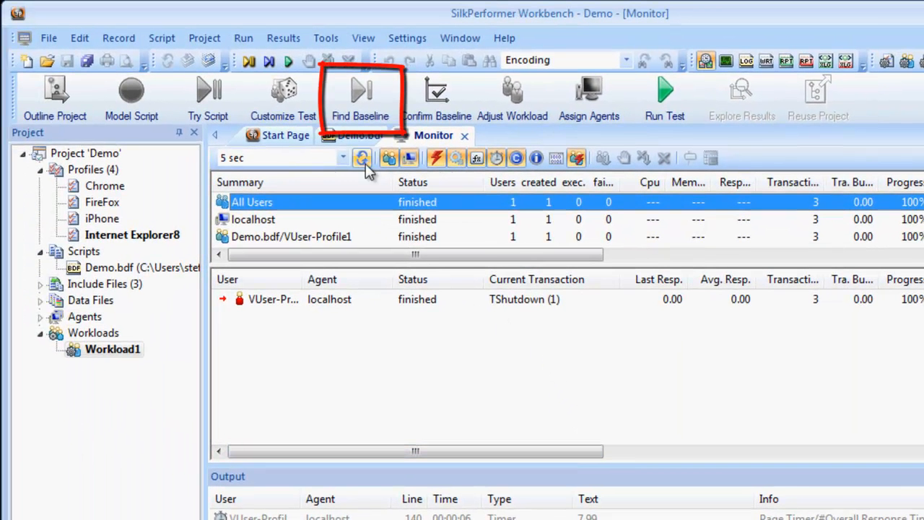
- Run a Find Baseline test for the Chrome, FireFox, Internet Explorer8 and iPhone user types
click(354, 101)
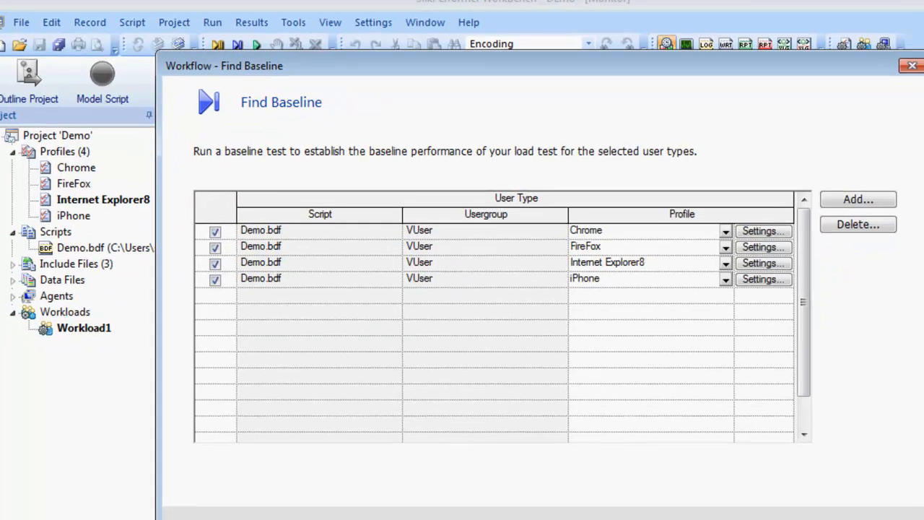
click(609, 470)
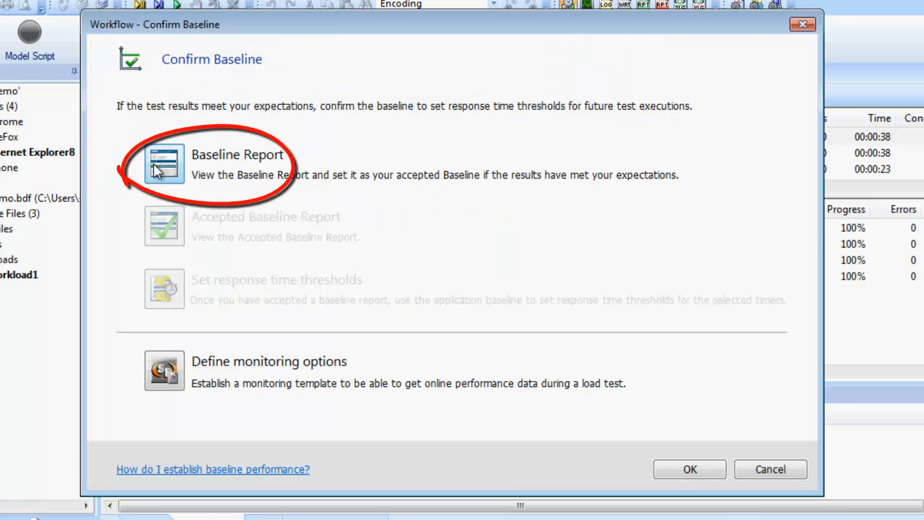
- Open the Baseline Report for the Workload1 test and accept its results as the baseline
click(154, 165)
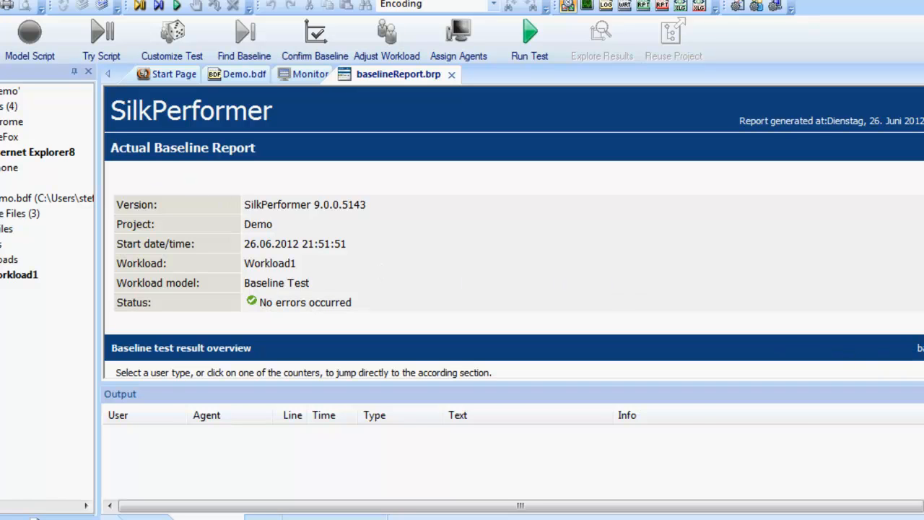
click(923, 394)
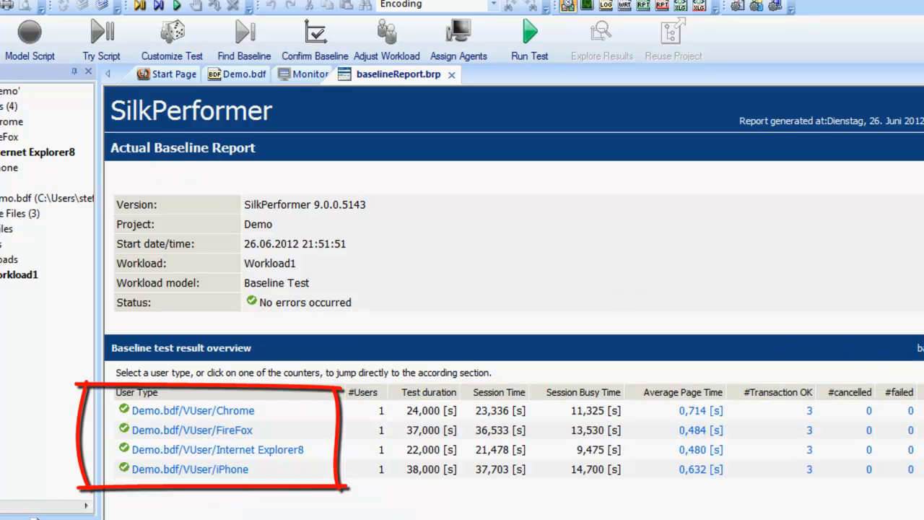
mouse_move(911, 136)
mouse_down()
mouse_move(911, 203)
mouse_move(910, 139)
mouse_up()
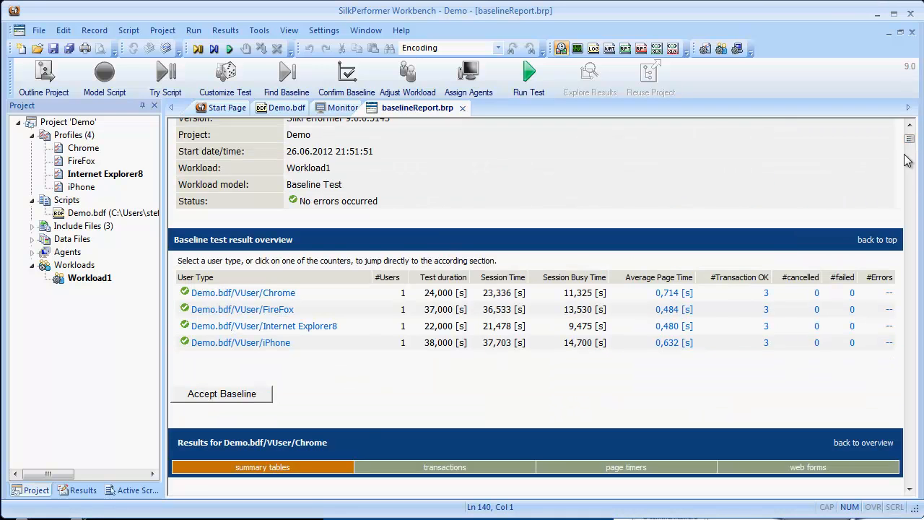
click(230, 398)
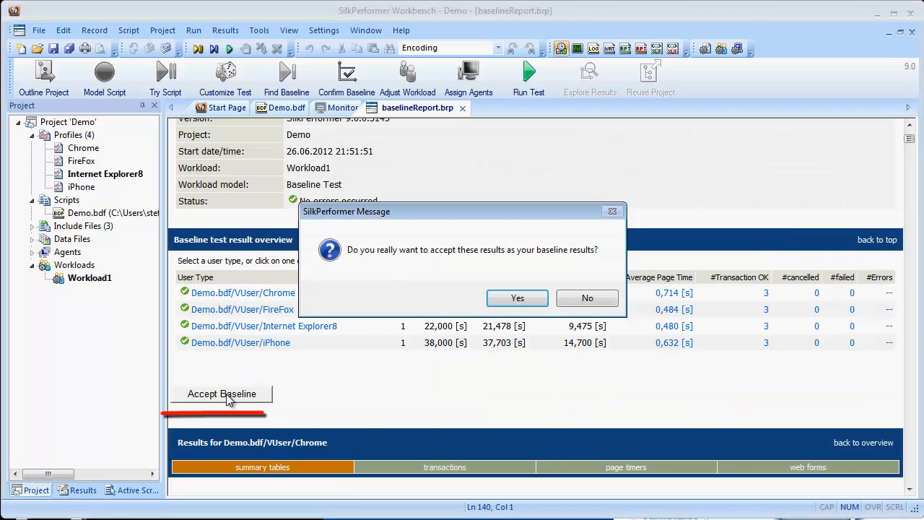
click(514, 304)
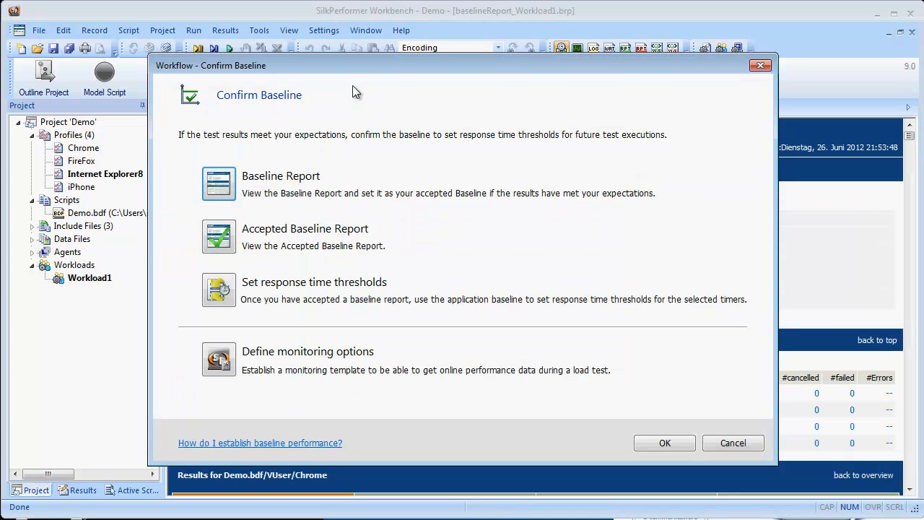
- Start setting response time thresholds, raising a warning when the lower bound is exceeded and an error for the upper bound
click(229, 299)
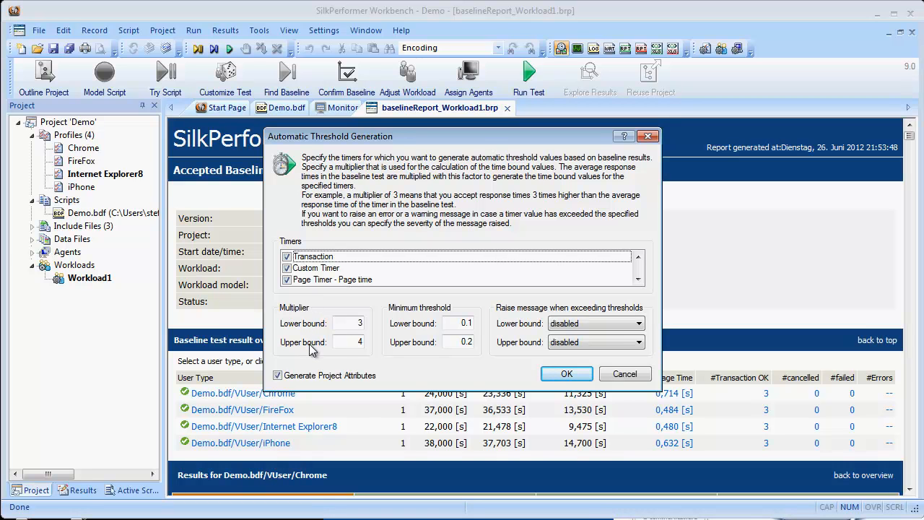
click(640, 324)
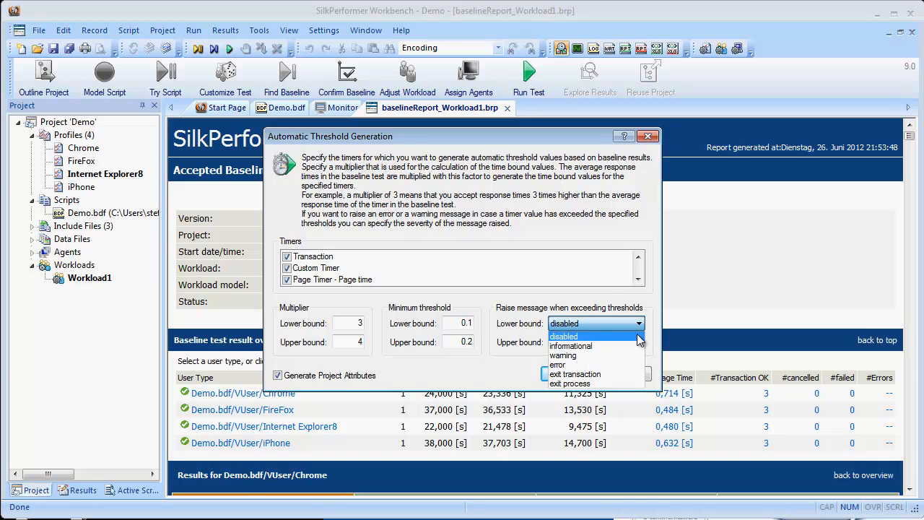
click(627, 357)
click(639, 343)
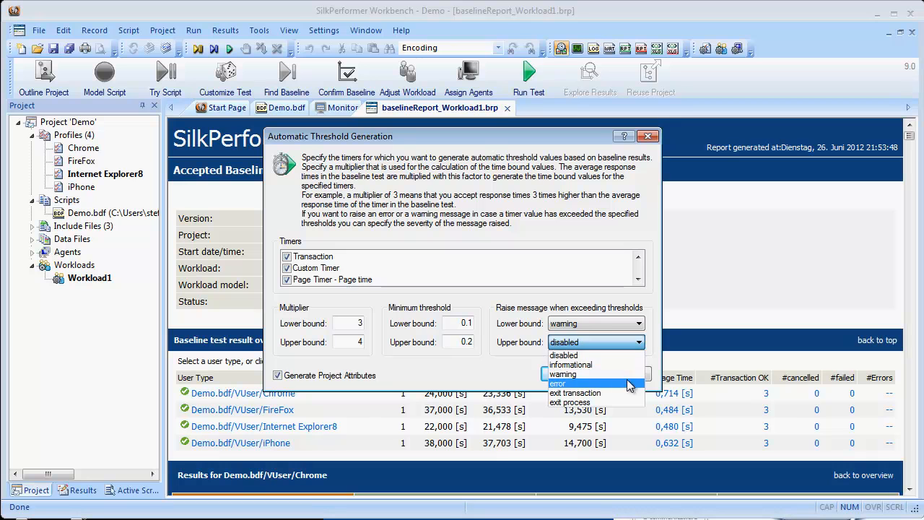
click(628, 384)
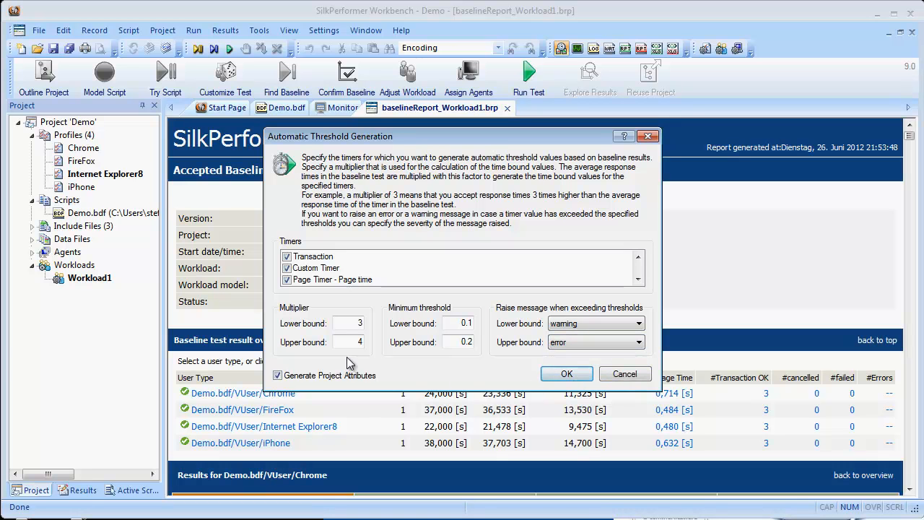
- Set the lower bound multiplier to 2 and apply the automatic threshold generation settings
double_click(352, 323)
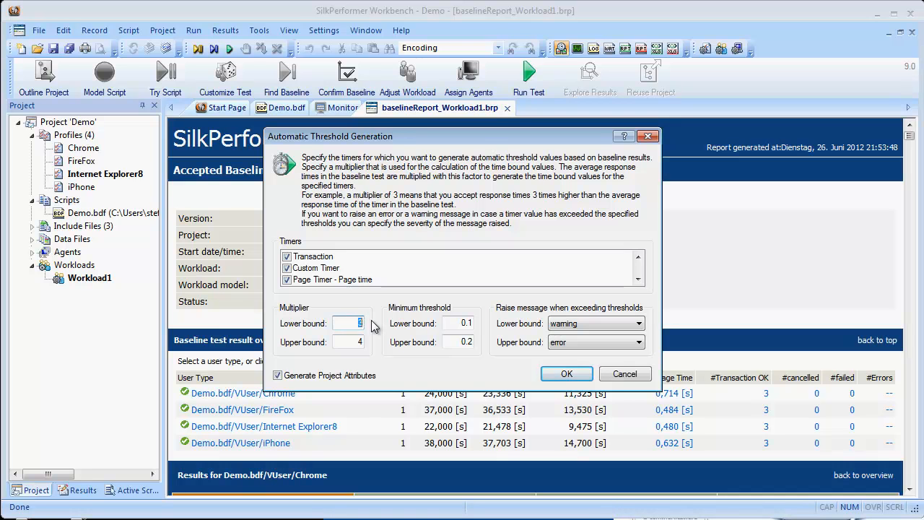
text(2)
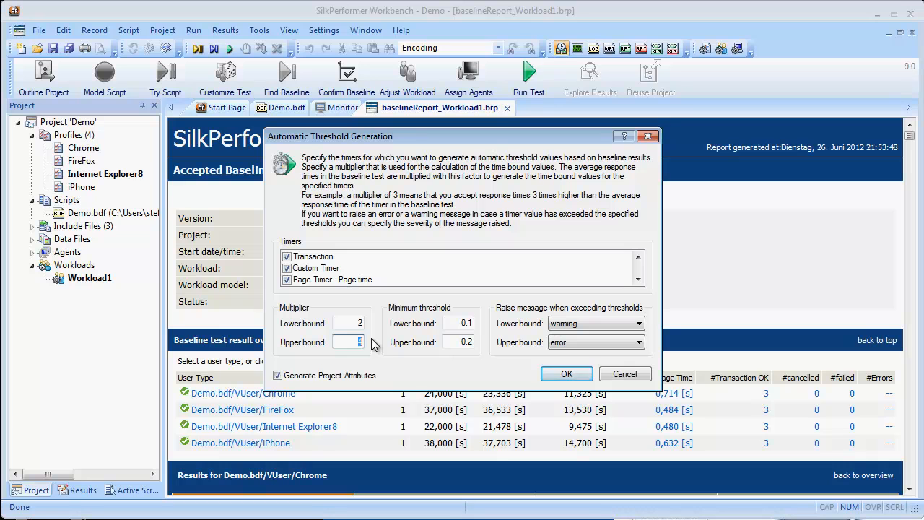
click(567, 376)
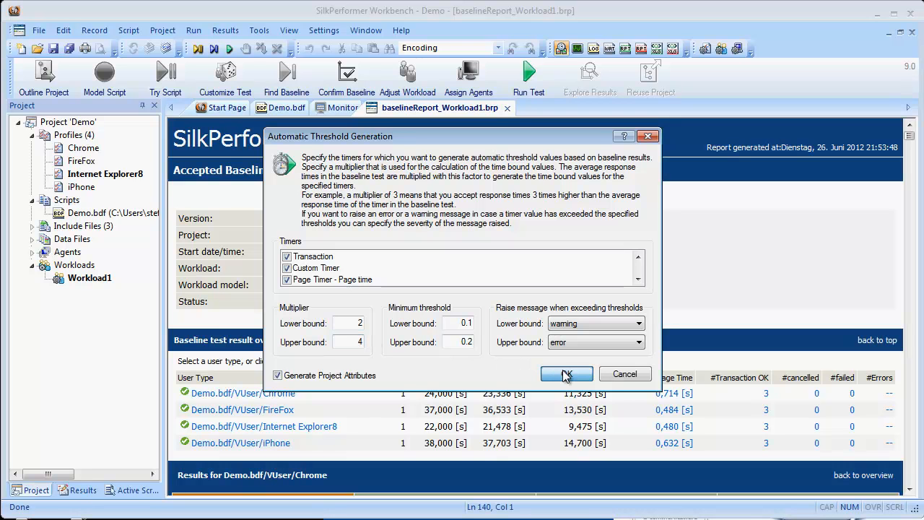